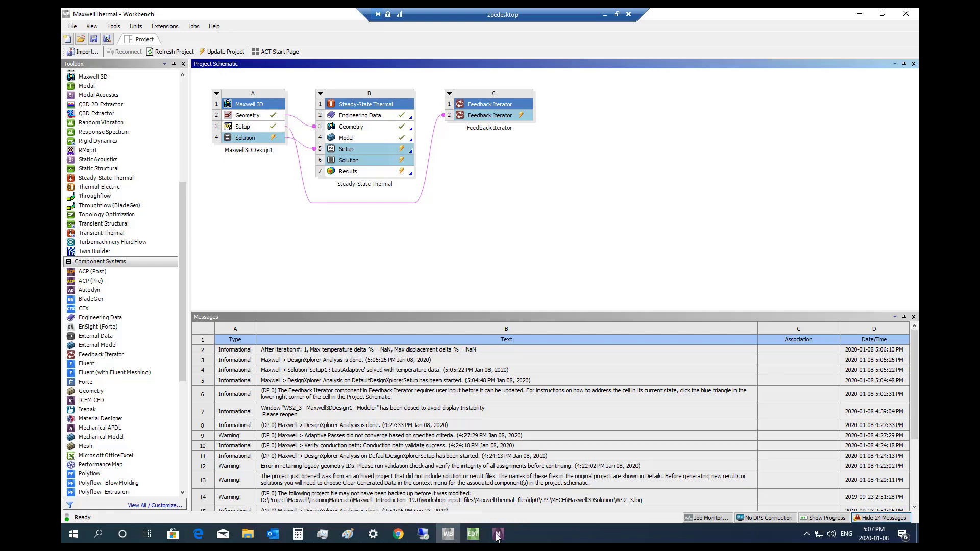
# In the Maxwell model, open the copper material's properties for viewing and editing.
pyautogui.click(473, 534)
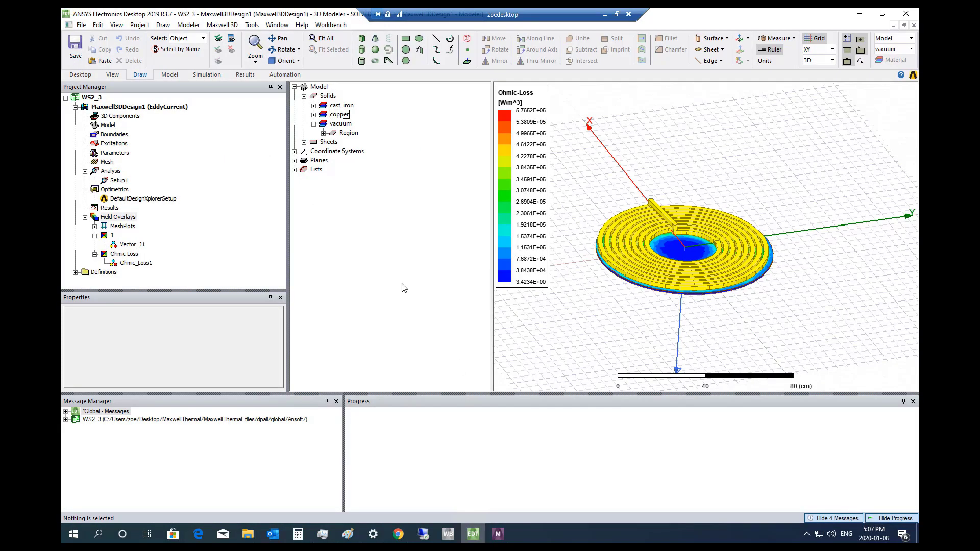
pyautogui.click(346, 117)
pyautogui.rightClick(345, 117)
pyautogui.click(378, 178)
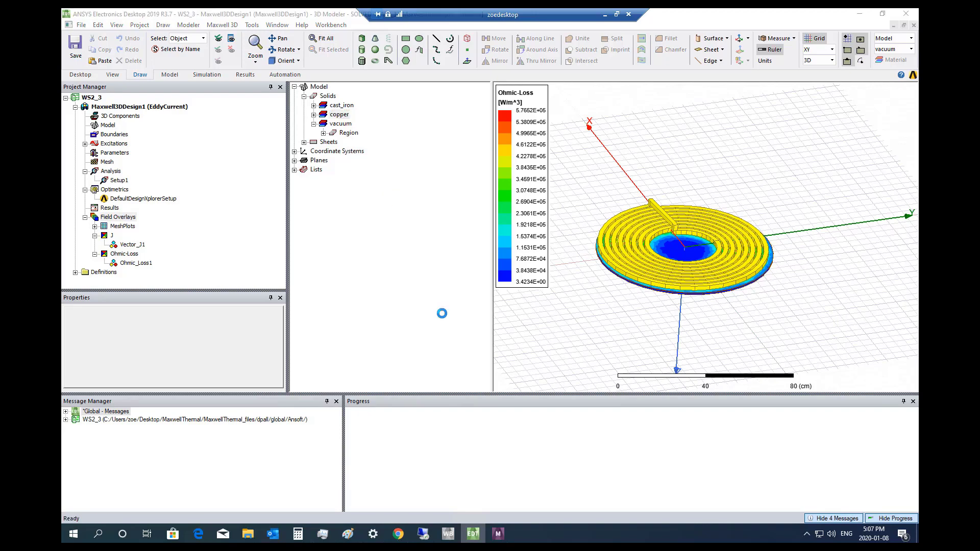
pyautogui.click(351, 374)
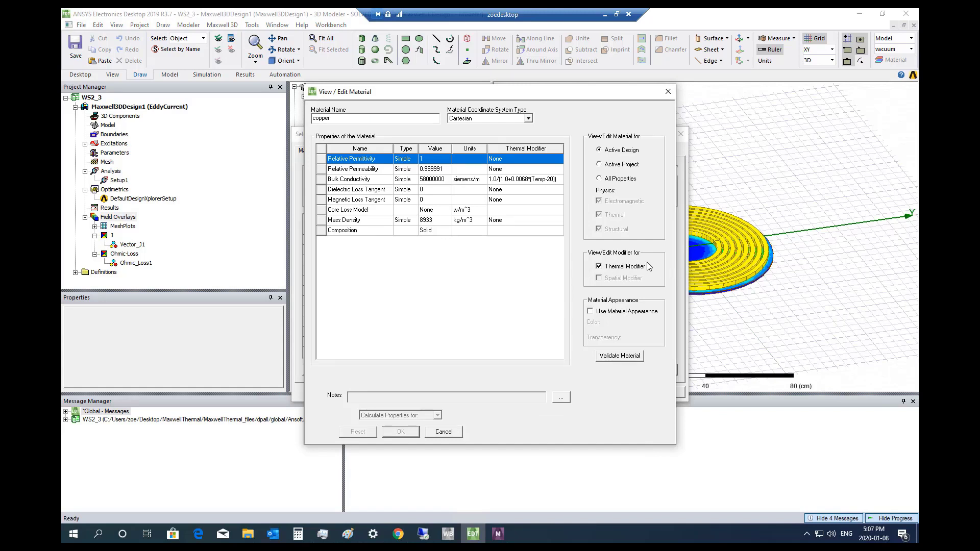
# Check the 1.0/(1.0+0.0068*(Temp-20)) bulk conductivity thermal modifier, then close the editors unchanged.
pyautogui.click(555, 183)
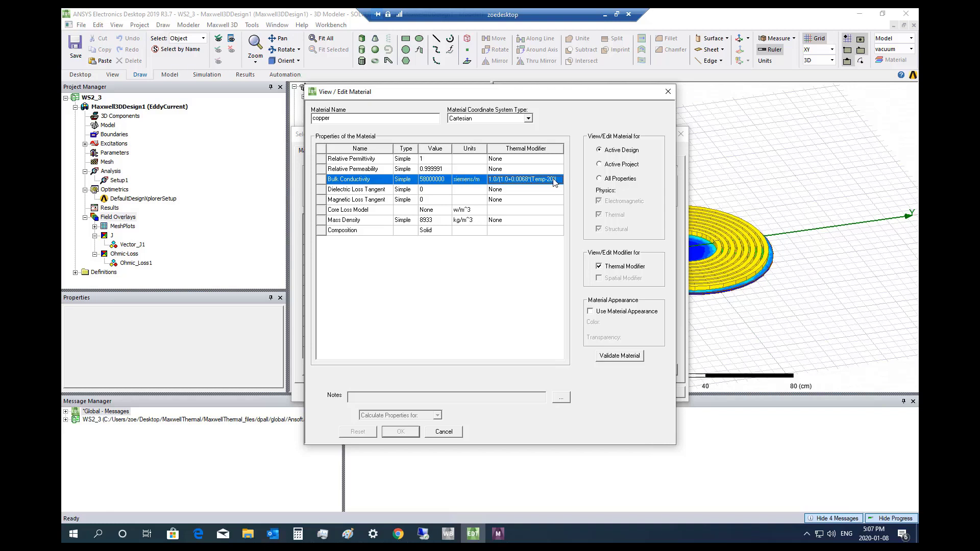
pyautogui.click(557, 179)
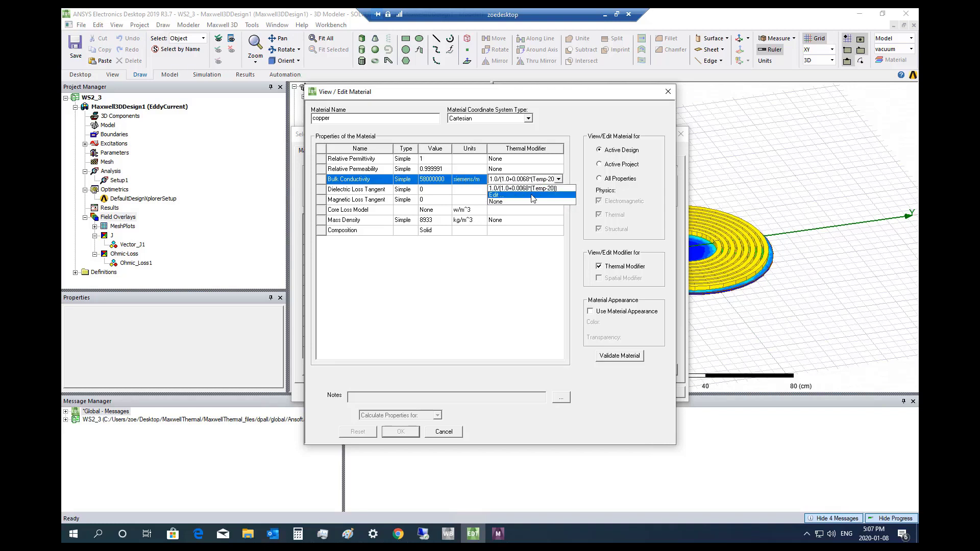
pyautogui.click(532, 196)
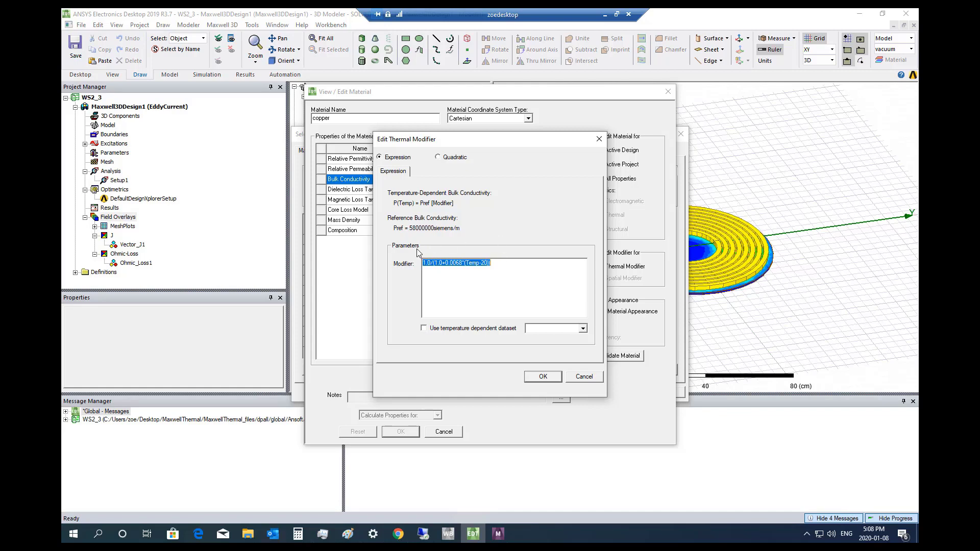
pyautogui.click(582, 329)
pyautogui.click(567, 345)
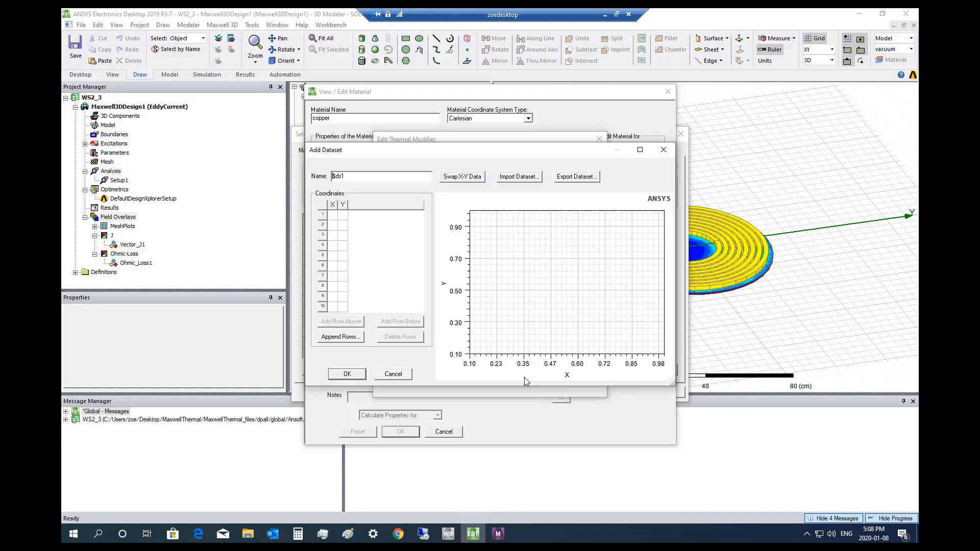
pyautogui.click(663, 149)
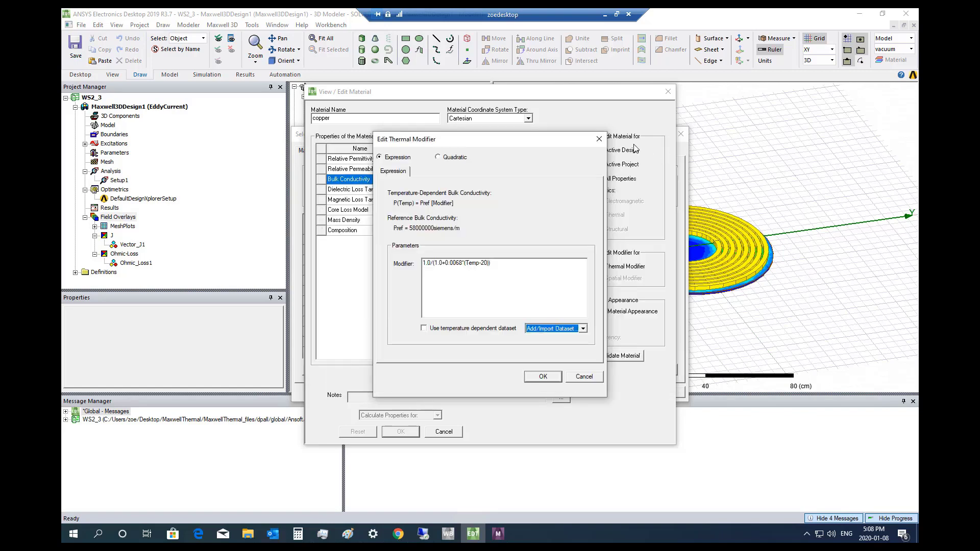
pyautogui.click(599, 140)
pyautogui.click(667, 92)
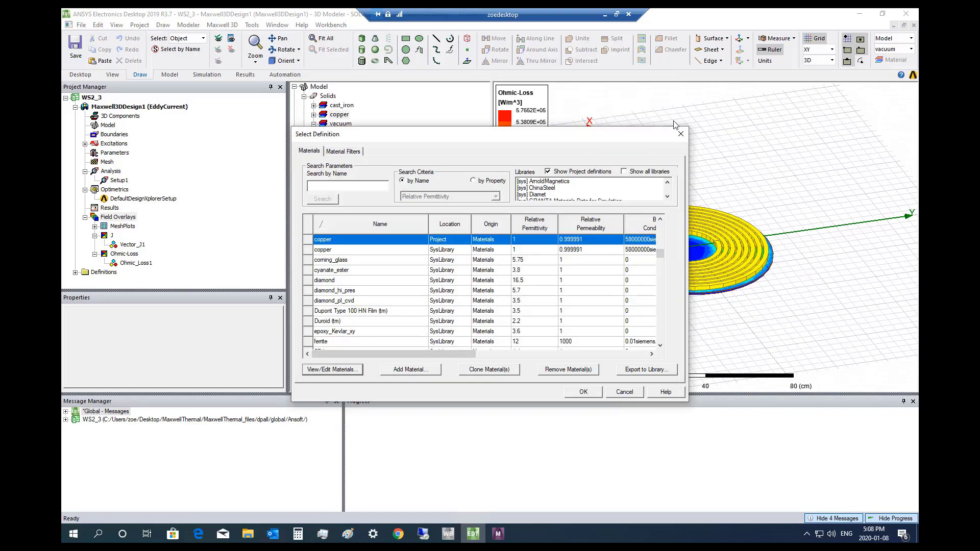
# Confirm temperature dependence and feedback in Maxwell3DDesign1's object temperature settings, then return to Workbench.
pyautogui.click(680, 135)
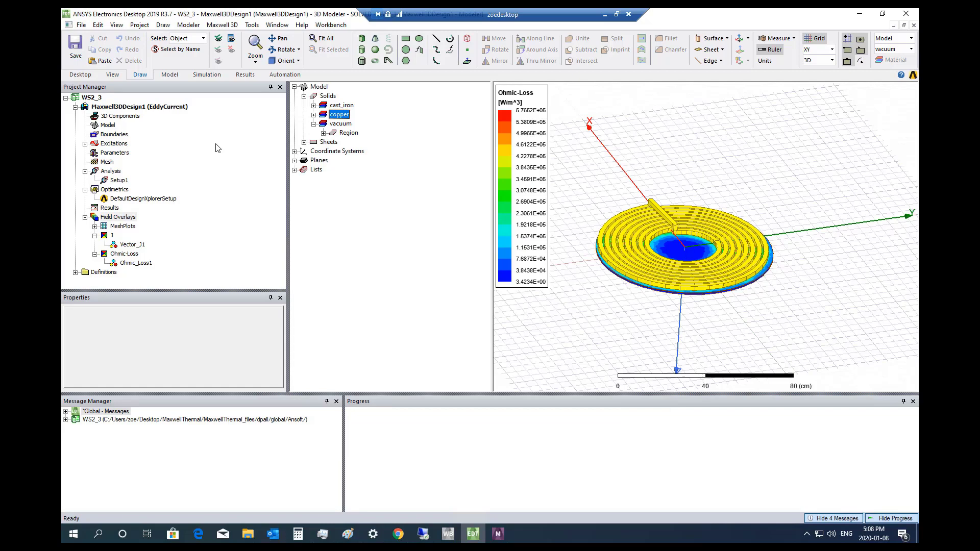
pyautogui.rightClick(130, 105)
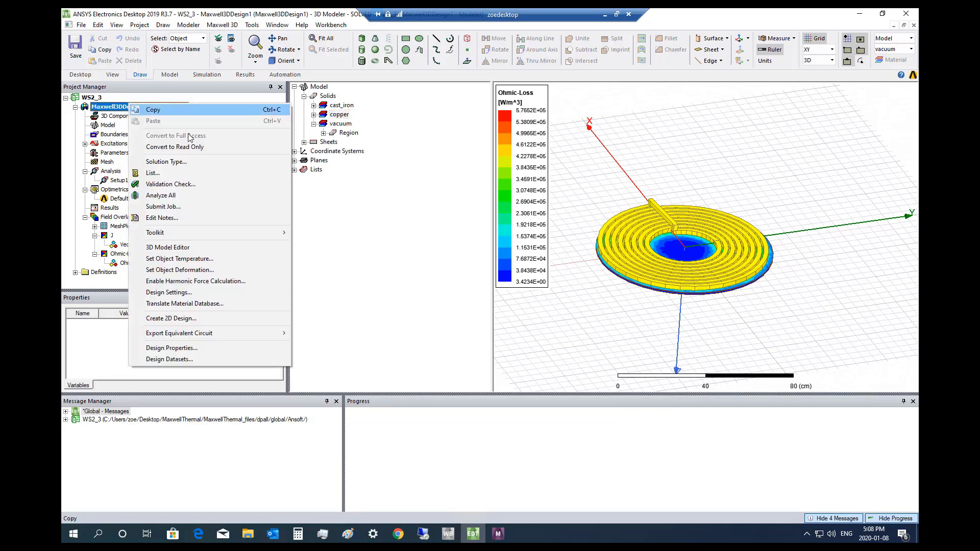
pyautogui.click(207, 260)
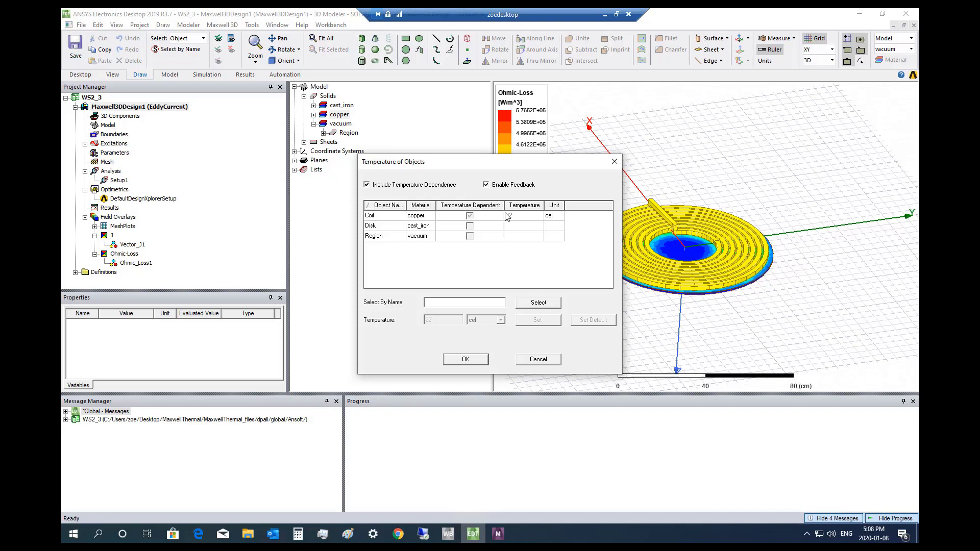
pyautogui.click(453, 539)
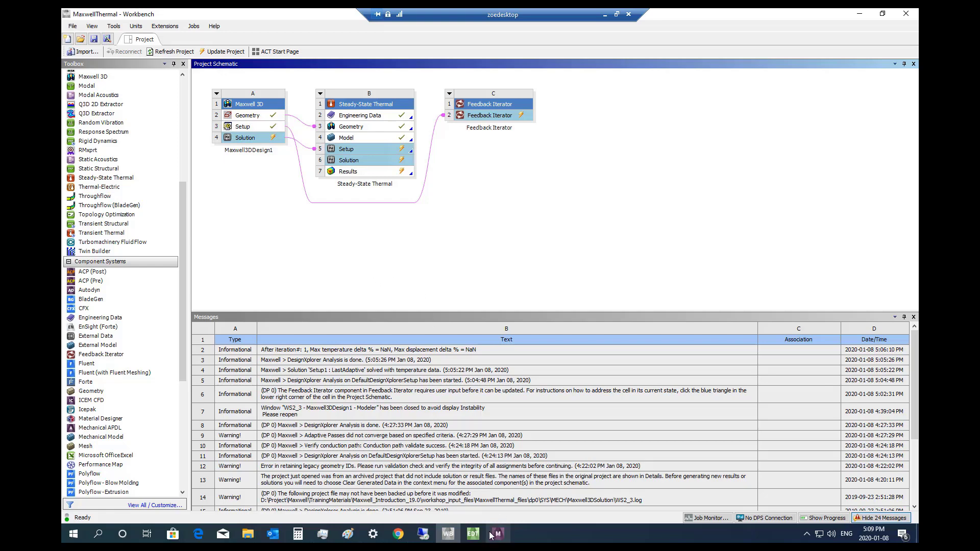
# Switch between Mechanical, Workbench and Electronics Desktop, ending on the object temperature settings.
pyautogui.moveTo(471, 537)
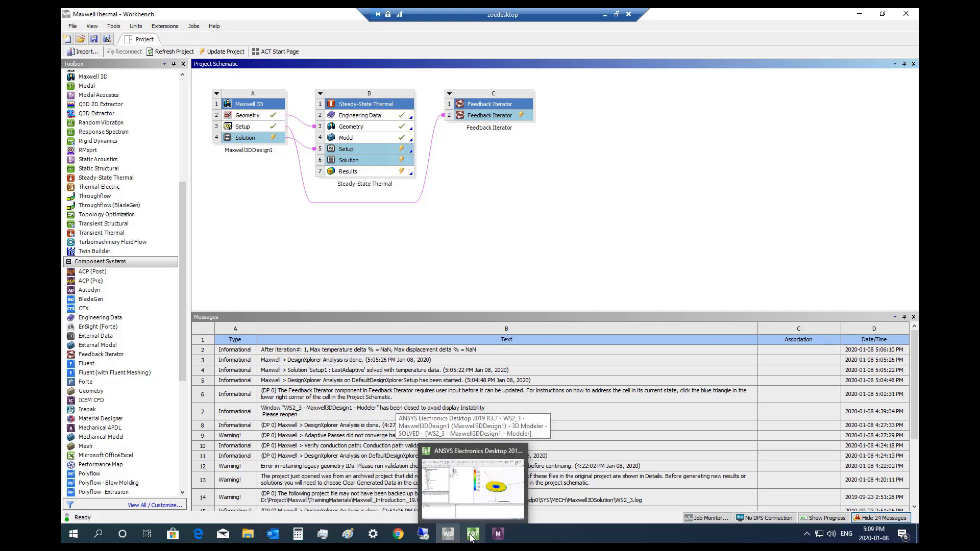
pyautogui.click(472, 534)
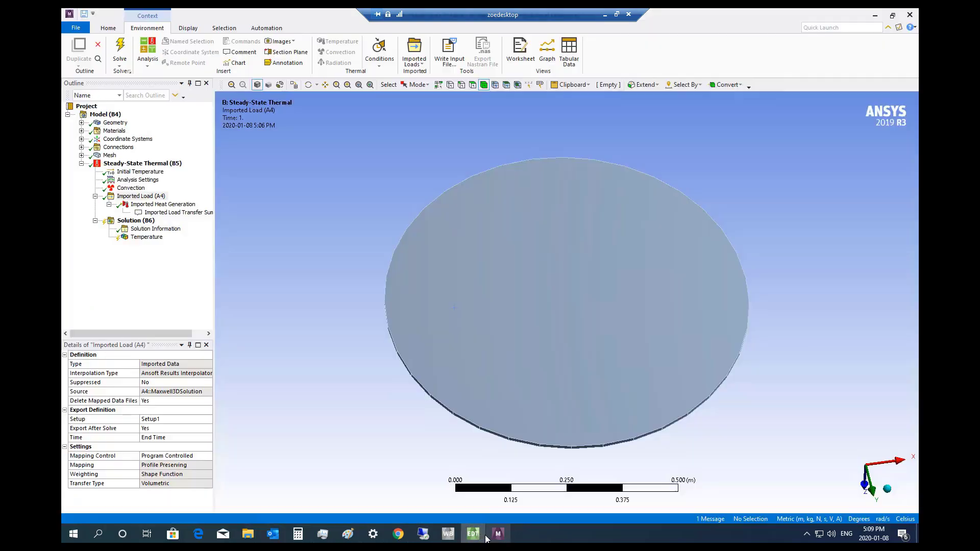
pyautogui.click(498, 533)
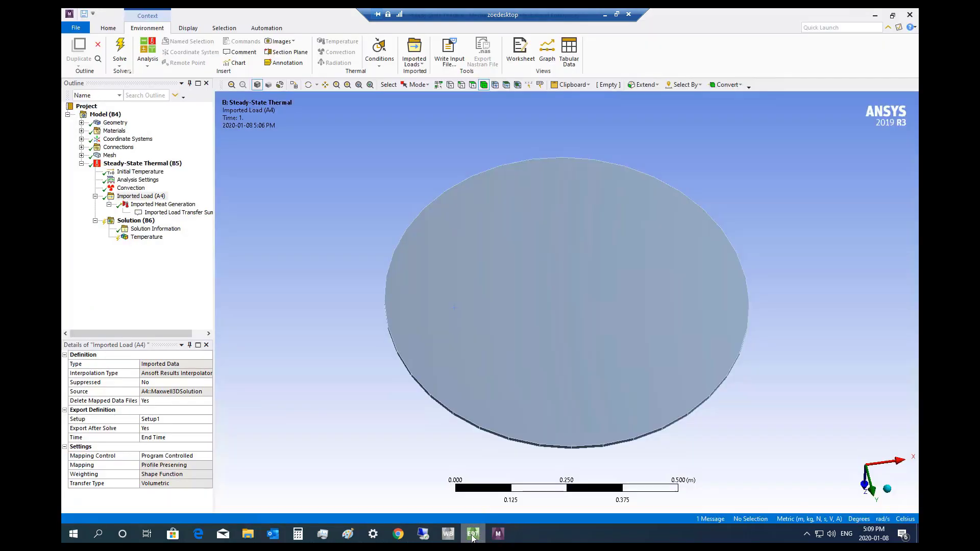
pyautogui.click(448, 534)
pyautogui.click(473, 533)
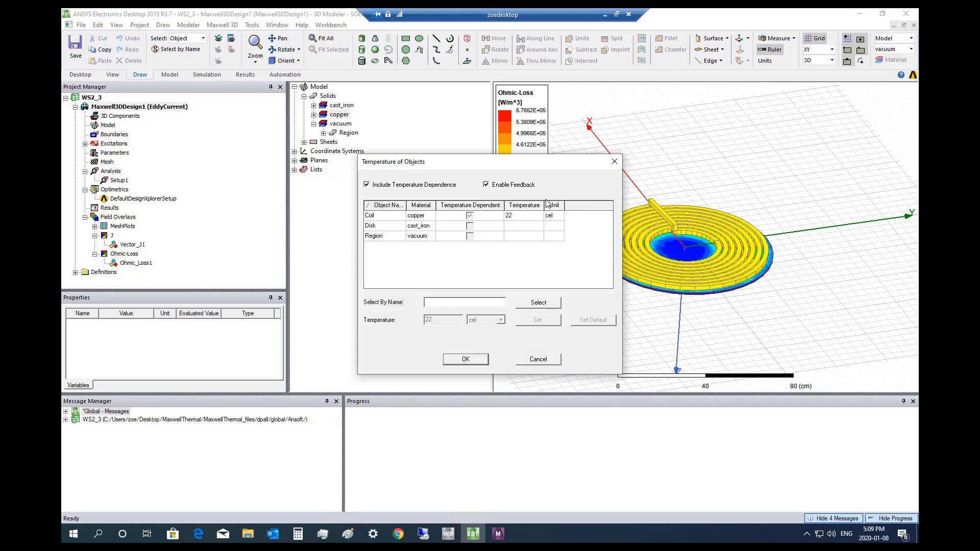
# Cancel the temperature dialog, show the Ohmic_Loss1 plot on the zoomed coil, then switch to Workbench.
pyautogui.click(539, 359)
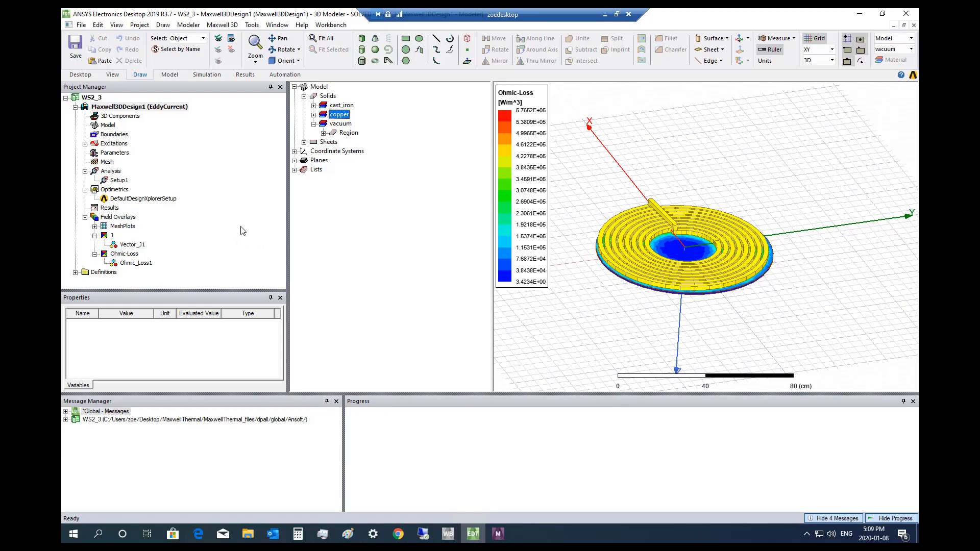
pyautogui.scroll(2, 650, 255)
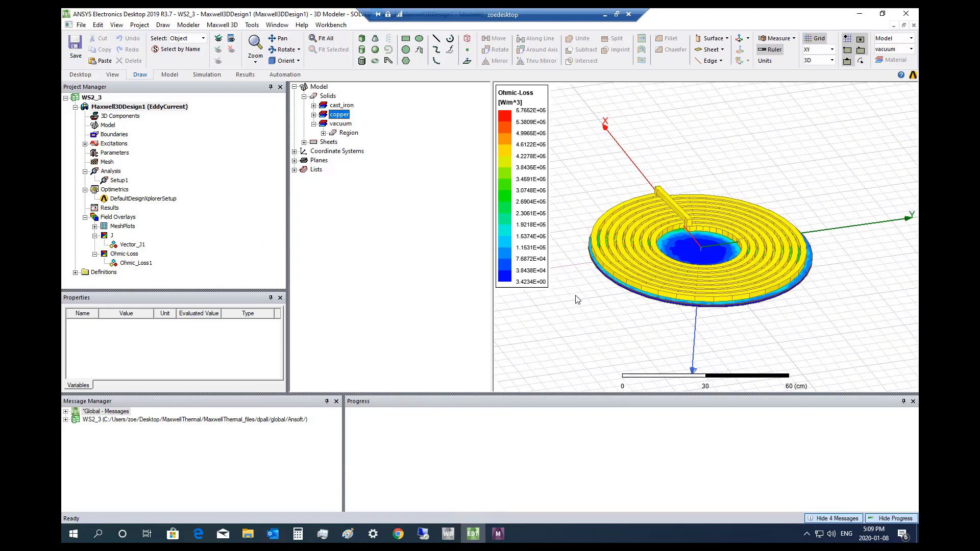
pyautogui.click(135, 262)
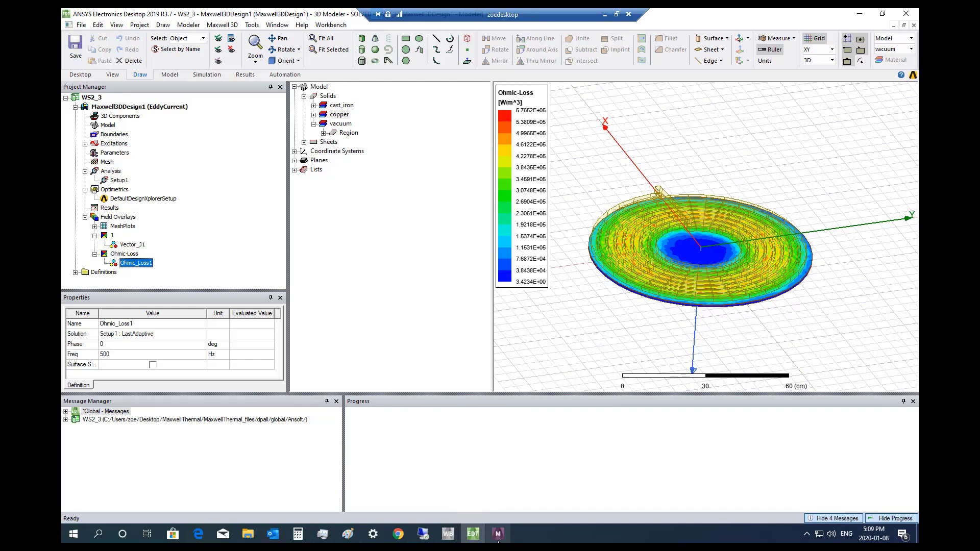
pyautogui.moveTo(498, 539)
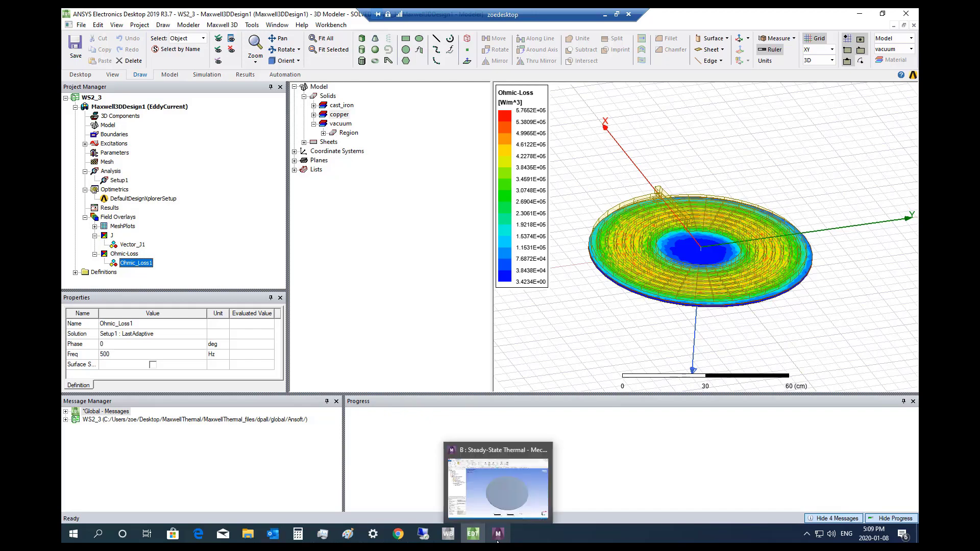
pyautogui.click(448, 534)
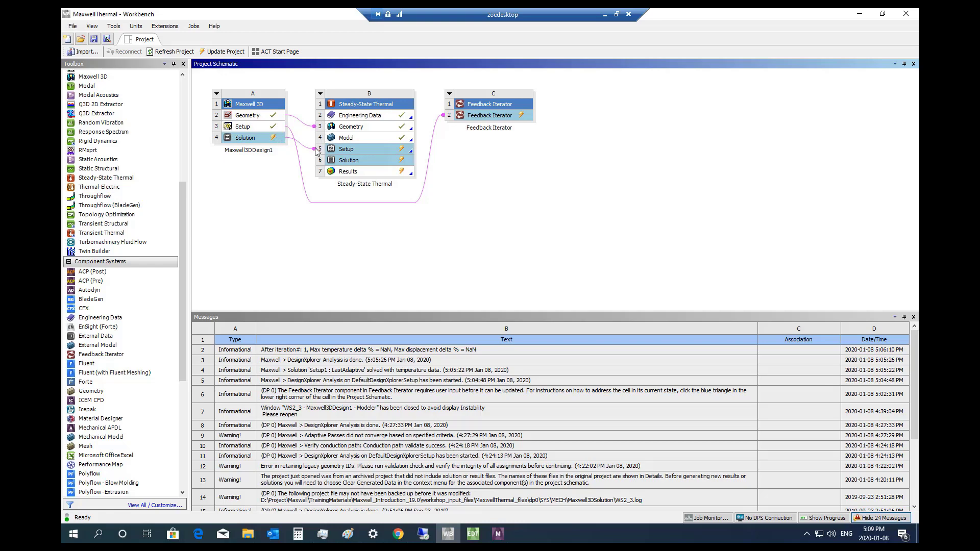
# Display Imported Heat Generation under Imported Load (A4) as a contour on the disc.
pyautogui.click(498, 534)
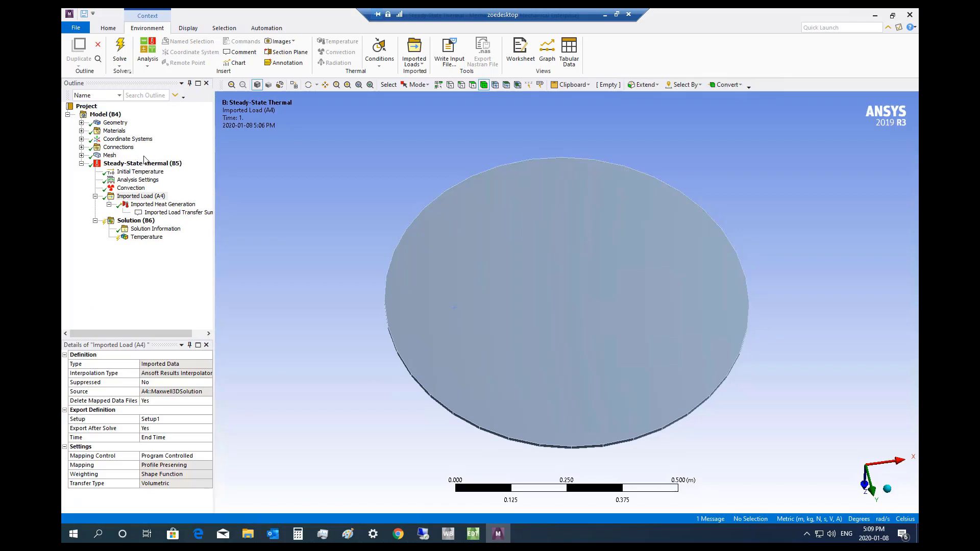
pyautogui.click(147, 196)
pyautogui.click(151, 205)
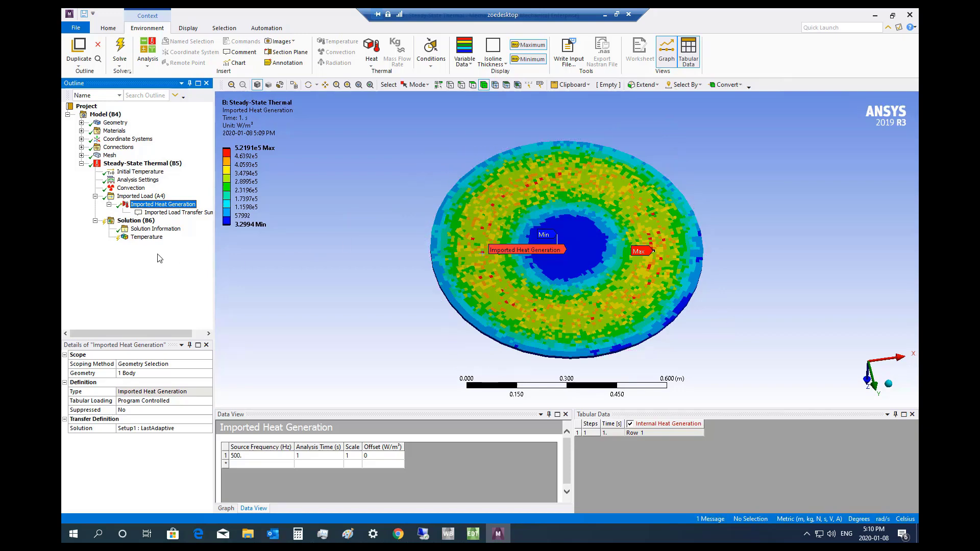
# Set Imported Load (A4) Export After Solve to Yes and show the Temperature result under Solution (B6).
pyautogui.click(121, 163)
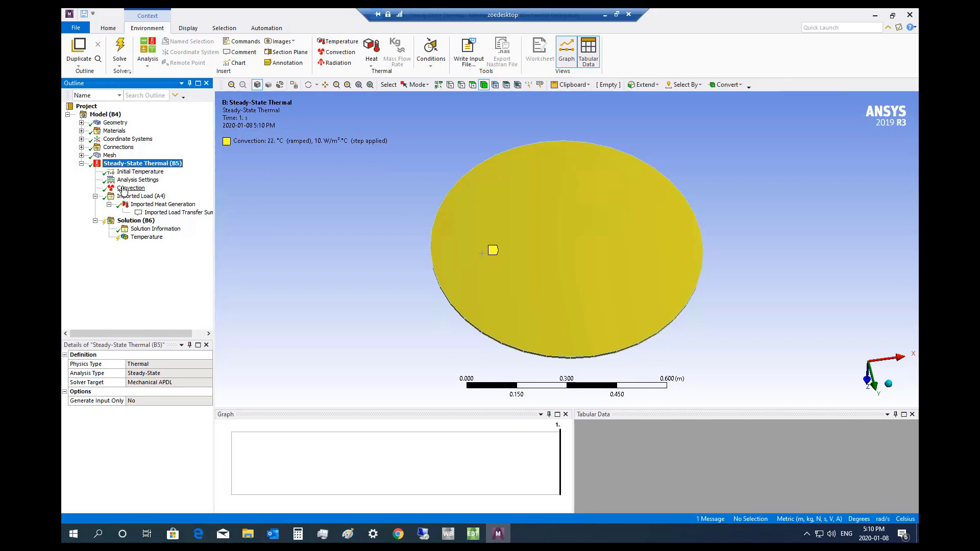
pyautogui.click(137, 197)
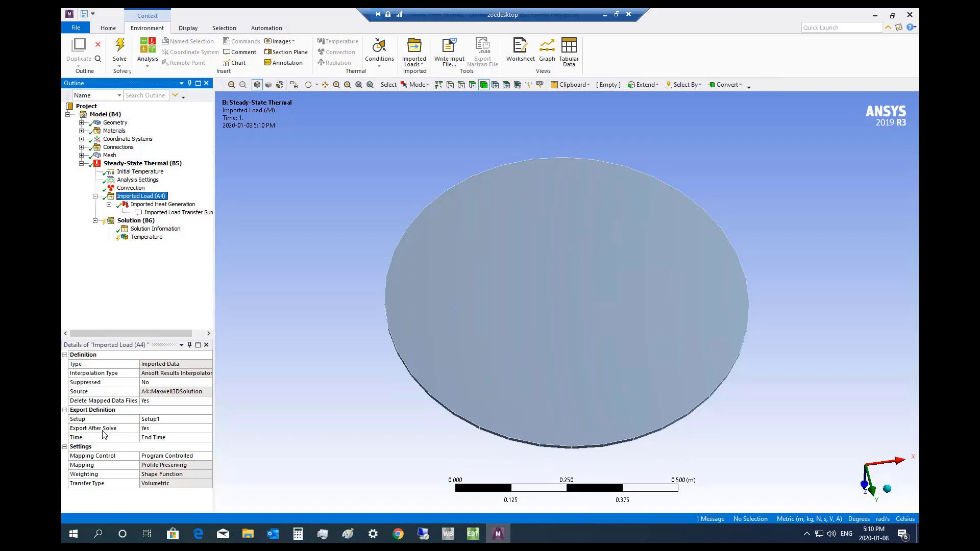
pyautogui.click(194, 430)
pyautogui.click(208, 429)
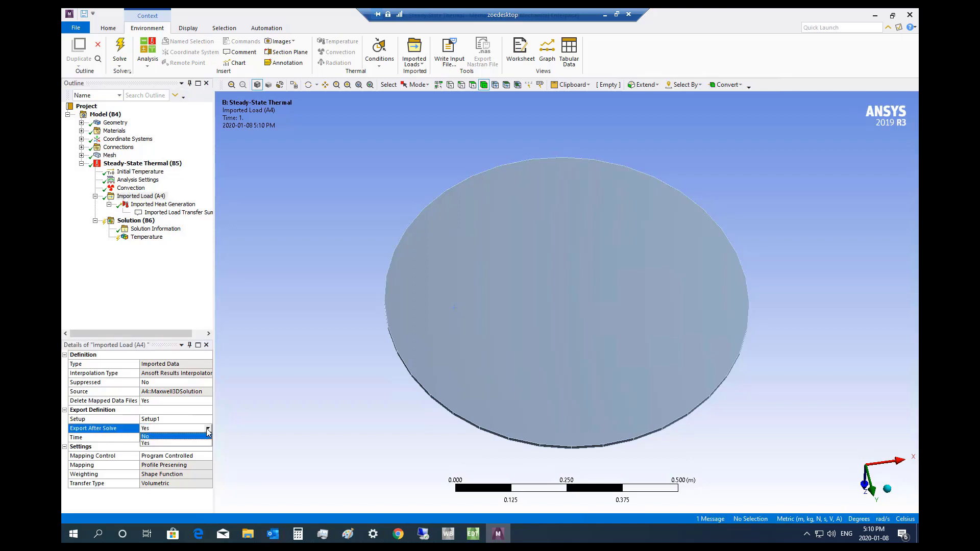
pyautogui.click(208, 429)
pyautogui.click(138, 314)
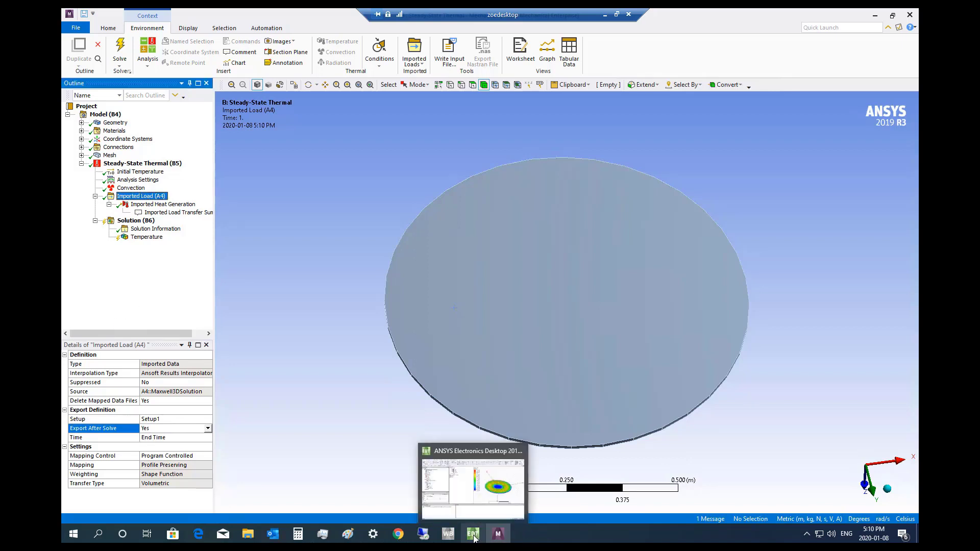
pyautogui.click(146, 237)
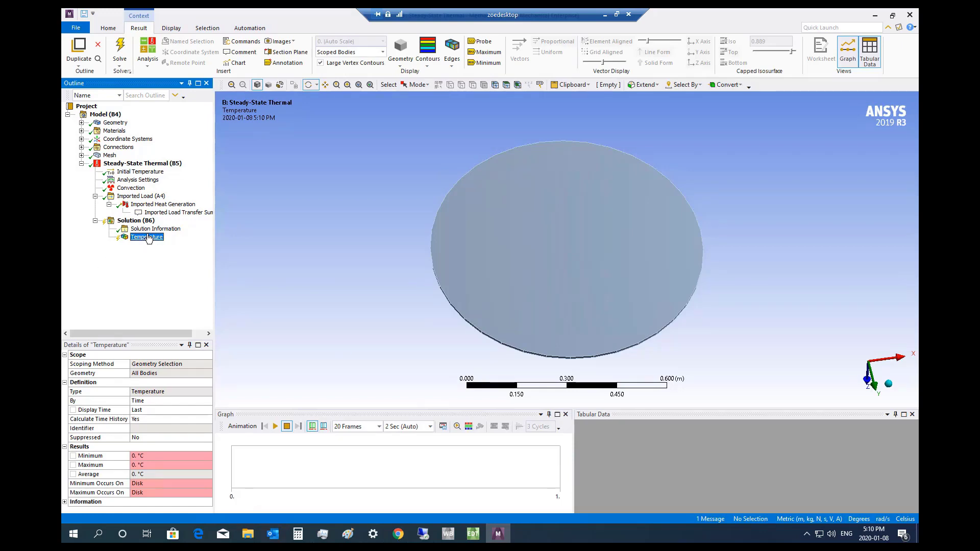
pyautogui.click(148, 229)
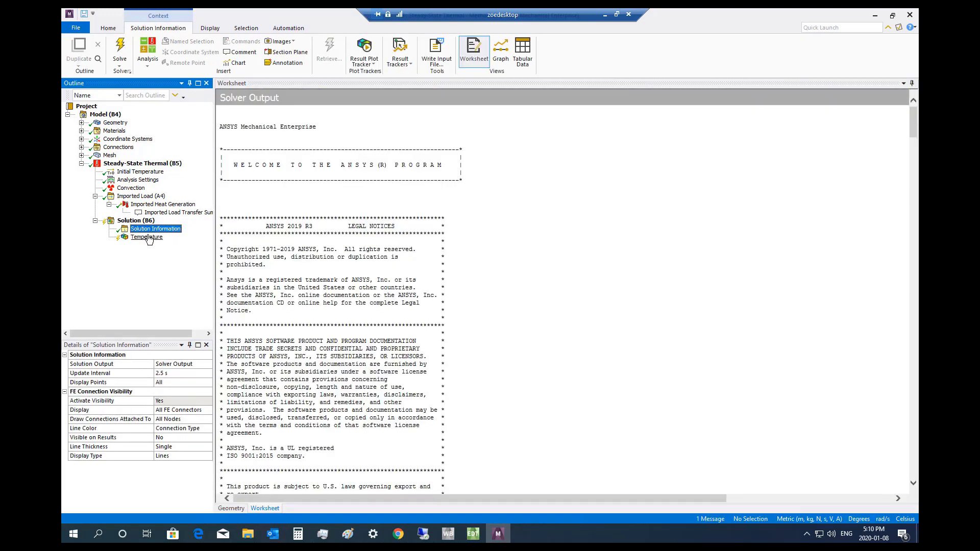
pyautogui.click(143, 237)
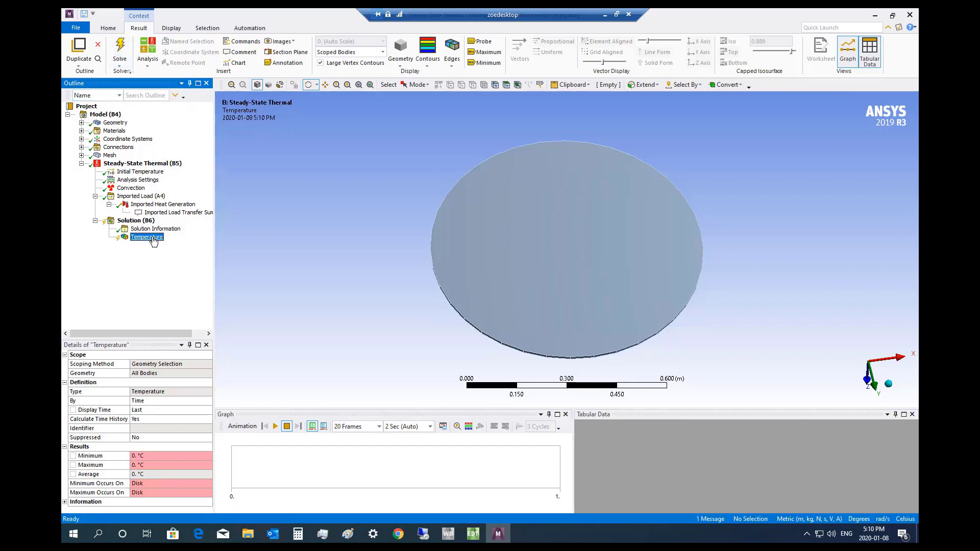
# Return to the MaxwellThermal project schematic with its three linked systems.
pyautogui.click(440, 536)
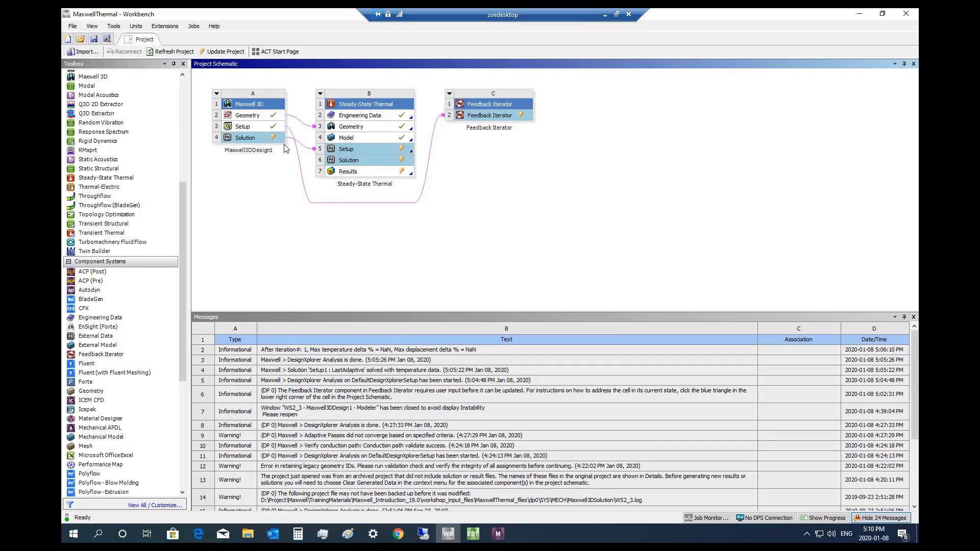